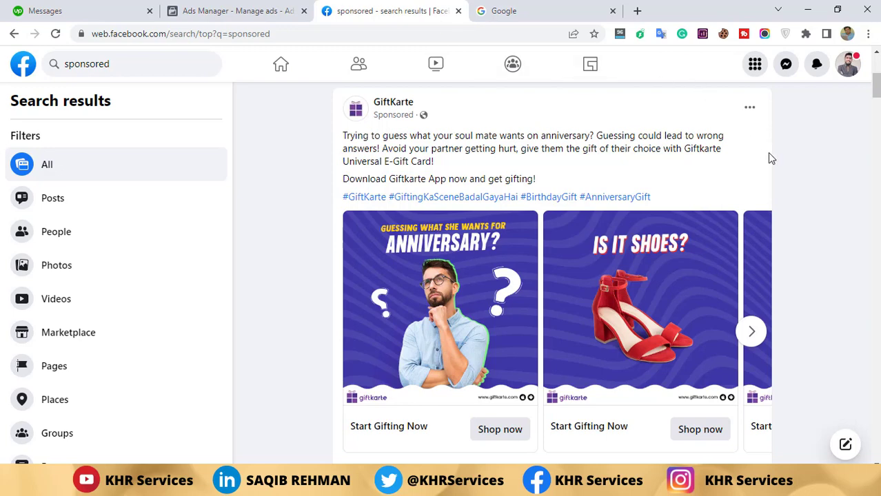
Step: Look through the cards of the GiftKarte sponsored carousel ad and return to its first card
scroll(770, 158, down, 1)
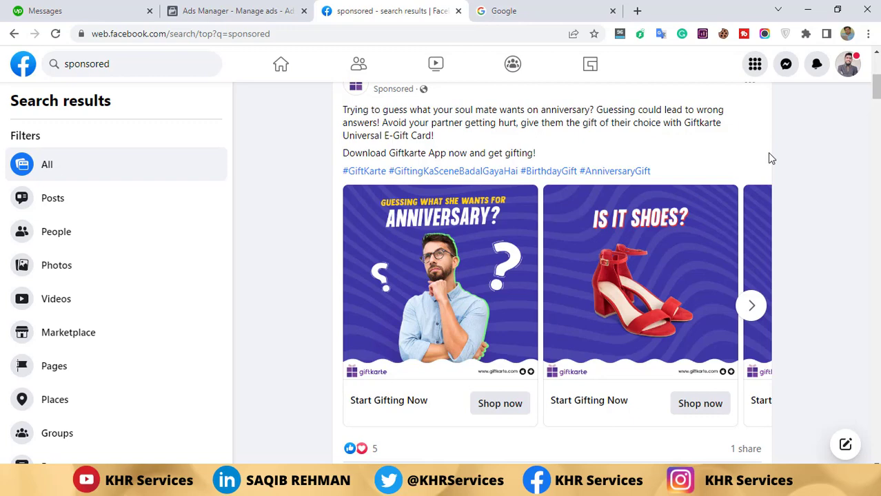
scroll(770, 158, down, 1)
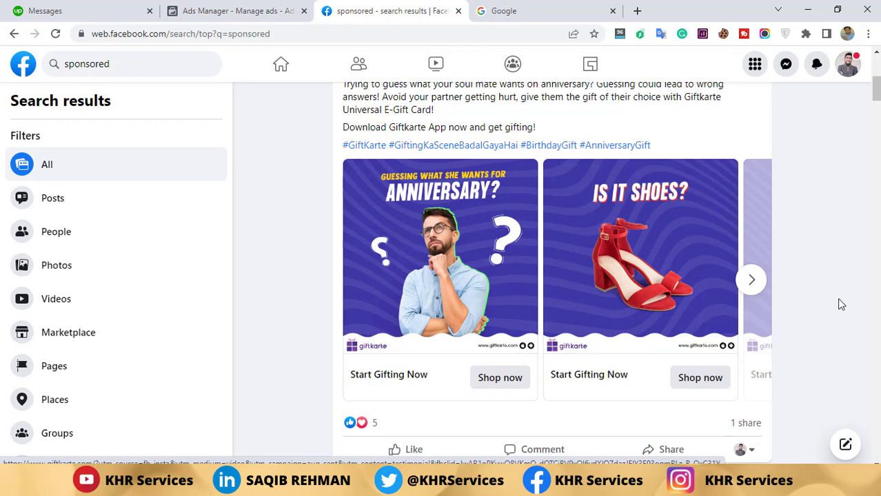
click(749, 278)
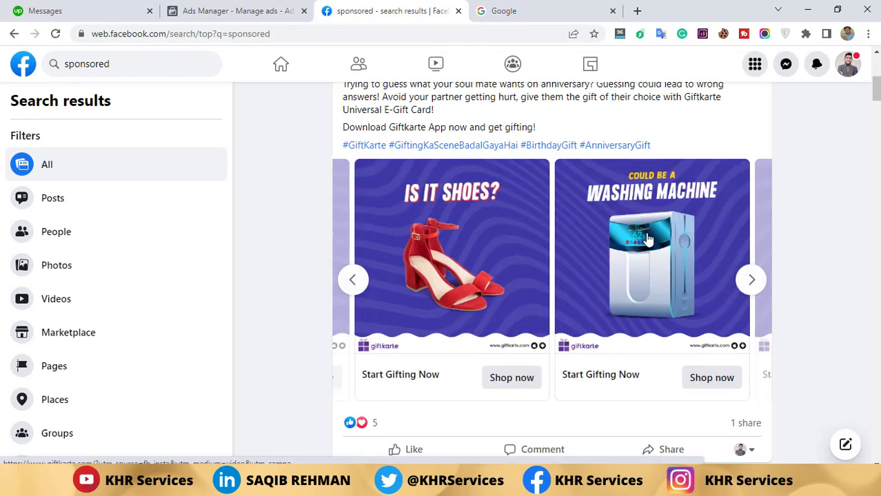
click(749, 281)
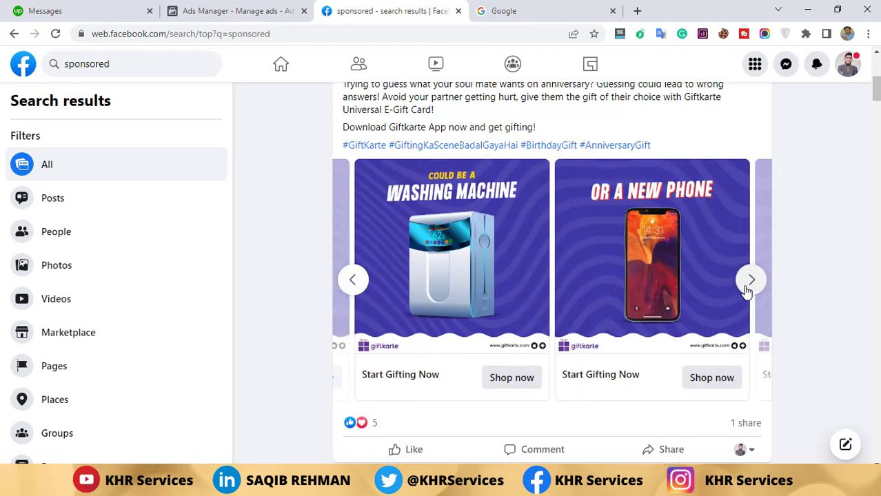
click(352, 281)
click(352, 281)
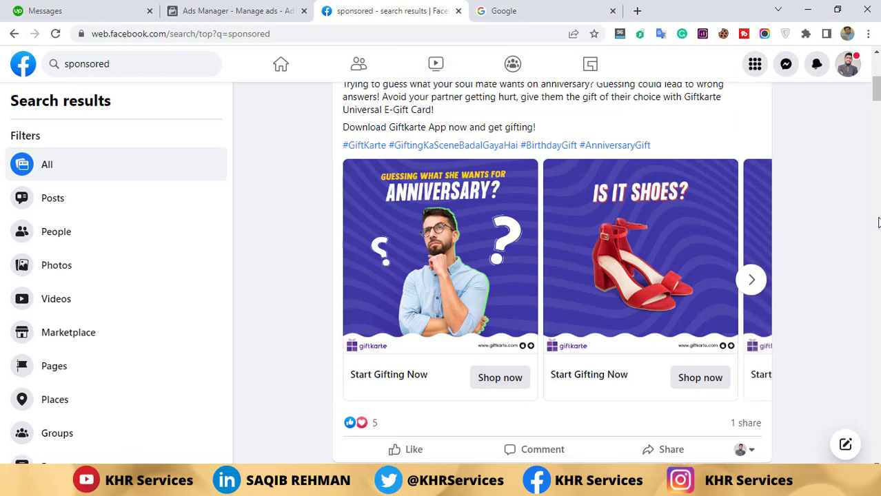
Step: Switch to Ads Manager and set the new sales ad's format to Carousel, collapsing the verification notice
click(268, 8)
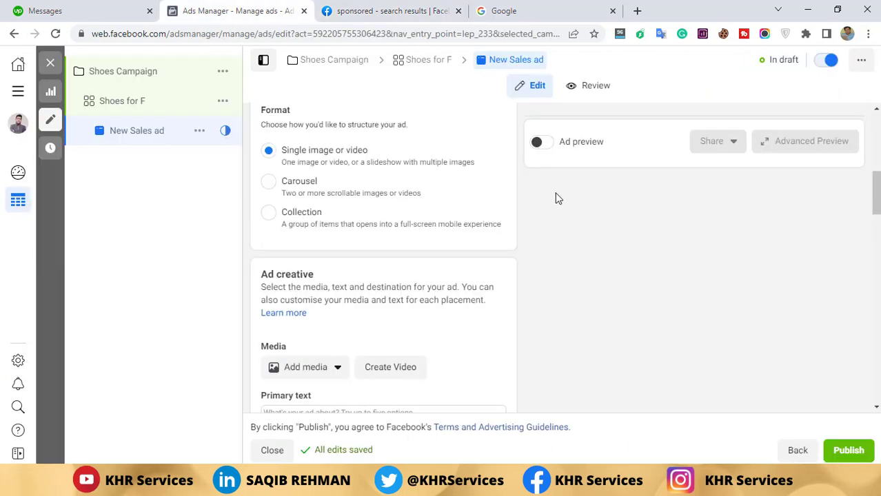
click(269, 182)
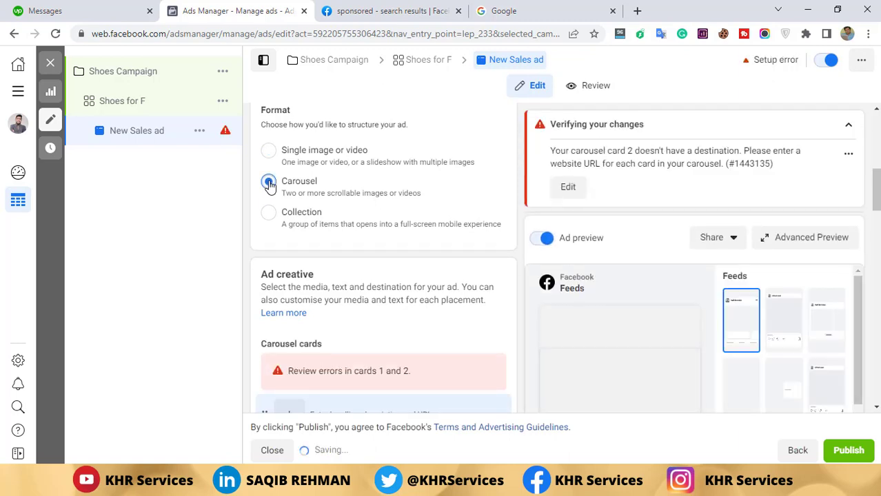
click(849, 125)
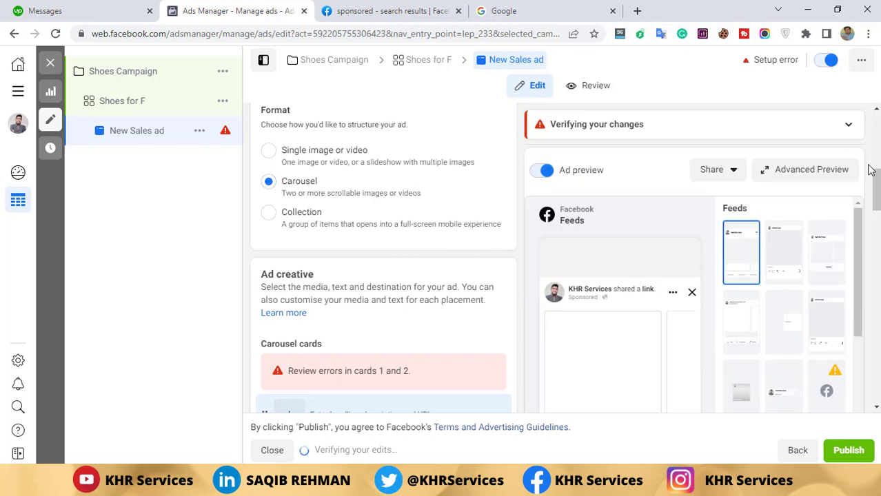
Step: Add the Facebook Ads course in Urdu image from the account images to the first carousel card
scroll(383, 276, down, 1)
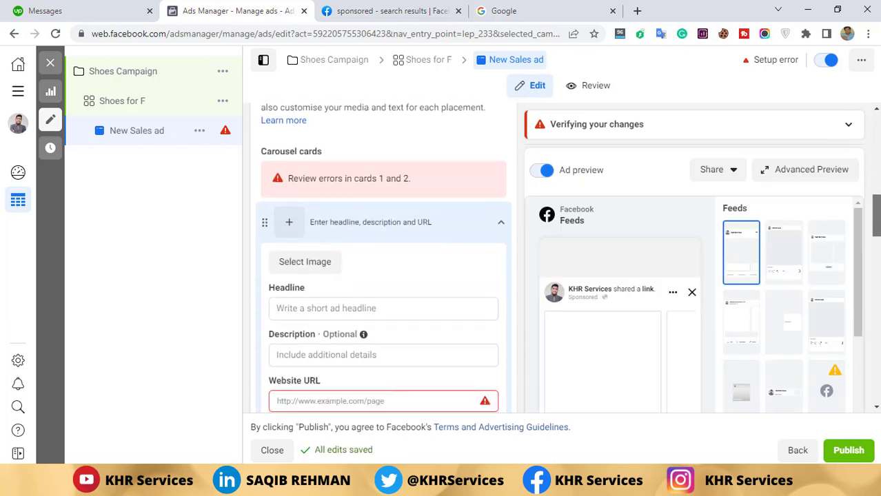
scroll(474, 108, up, 1)
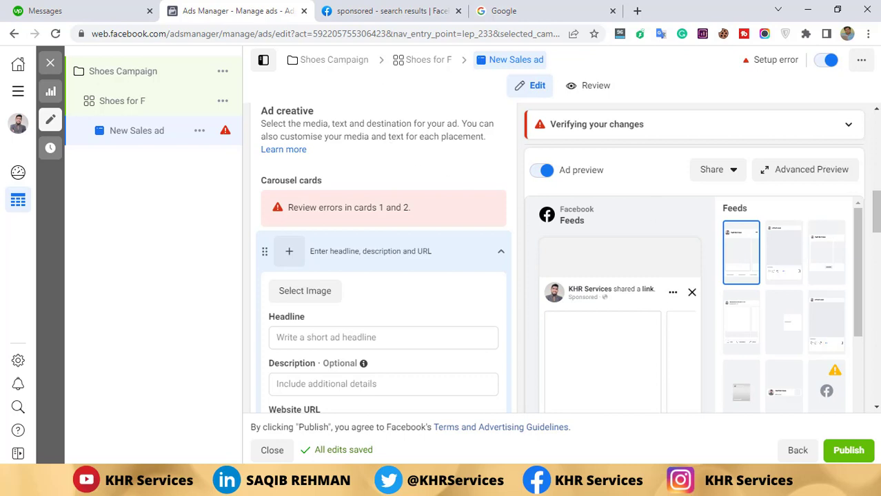
scroll(383, 199, down, 2)
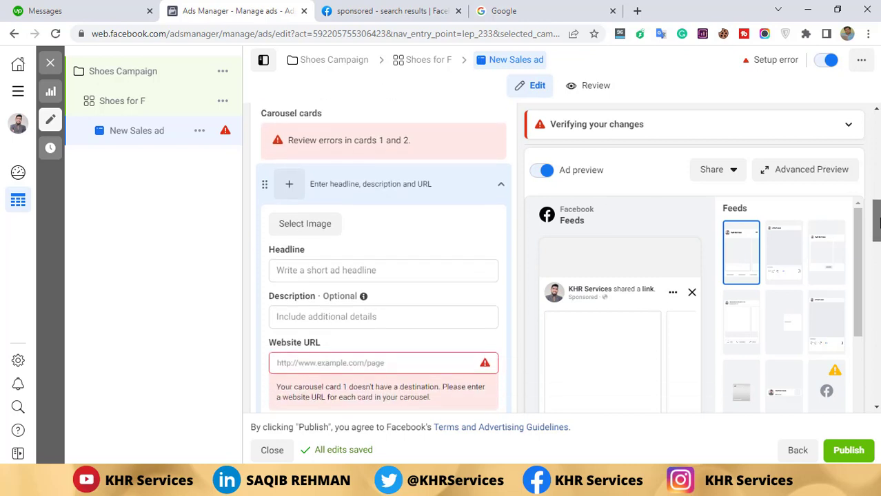
click(313, 234)
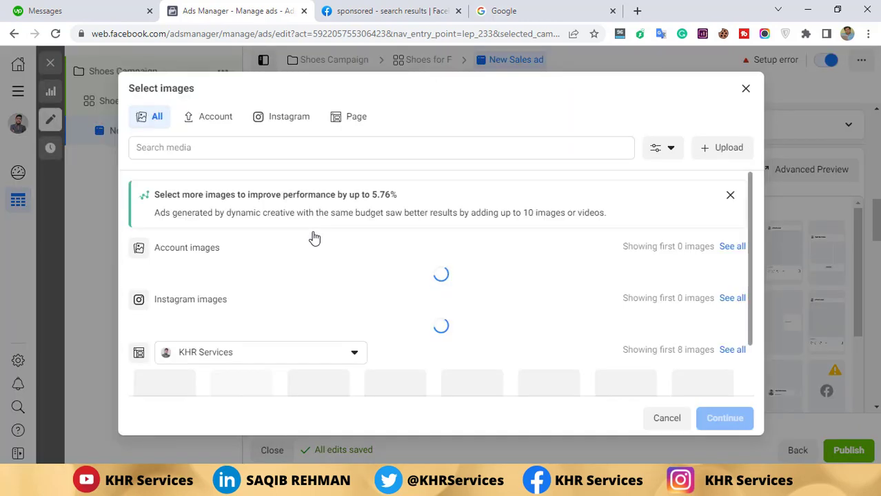
click(402, 310)
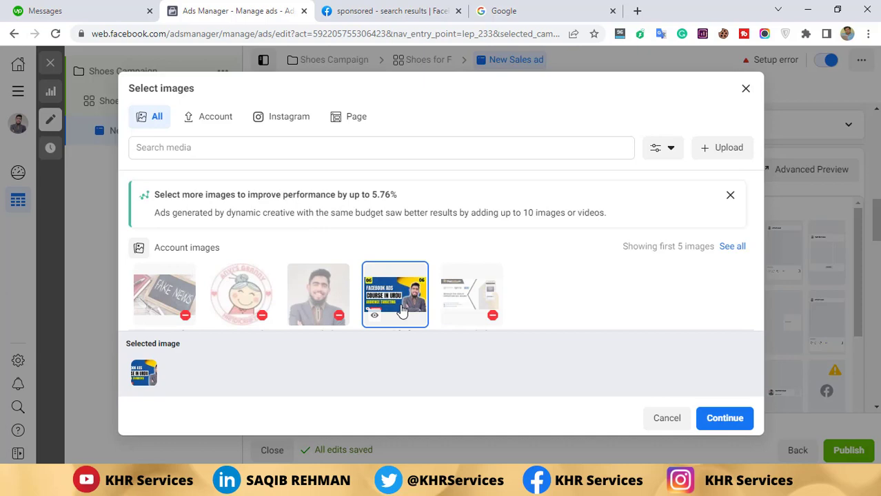
click(727, 421)
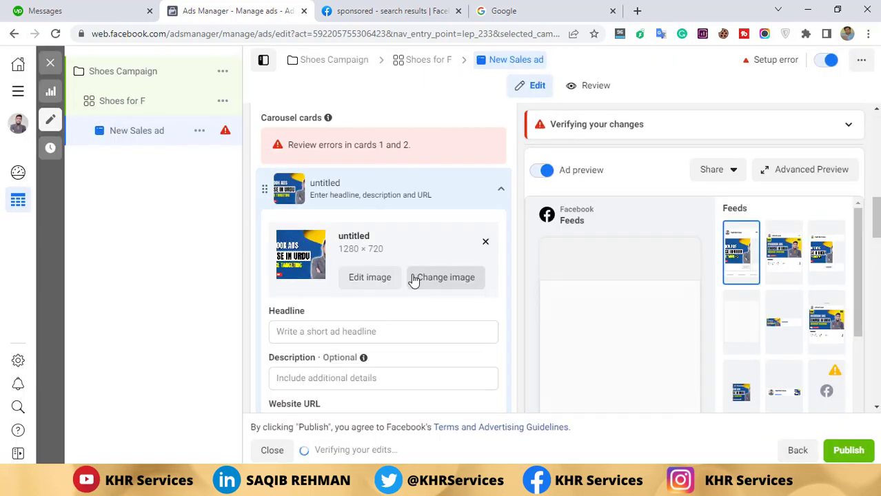
Step: Enter "FB Ads Course" as both the headline and the description of the first carousel card
scroll(346, 262, down, 1)
click(386, 254)
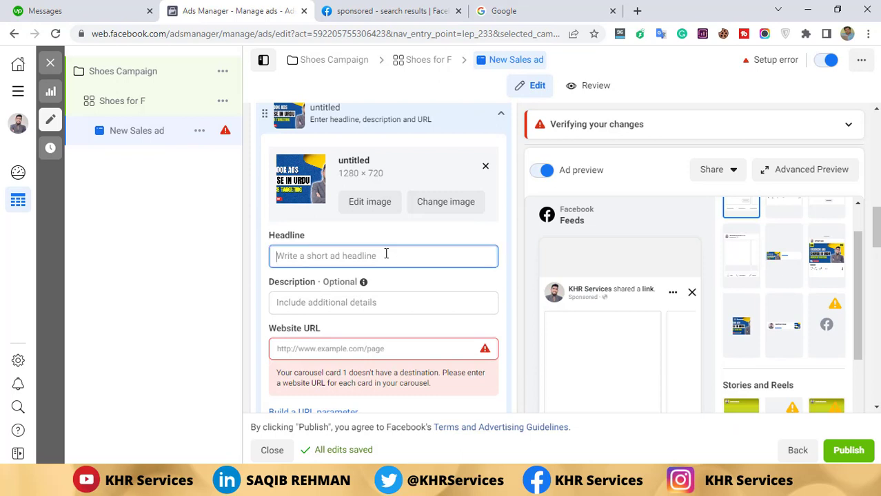
text(FB Ads Course)
key(ctrl+a)
key(ctrl+c)
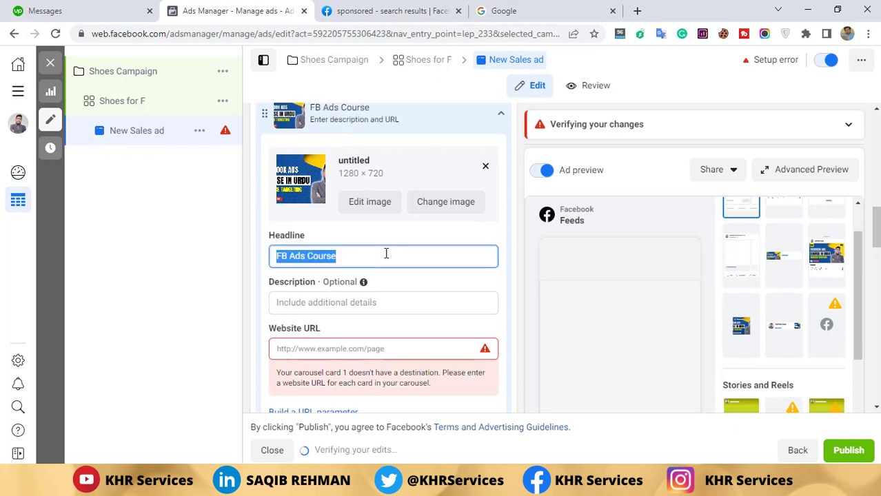
click(377, 306)
key(ctrl+v)
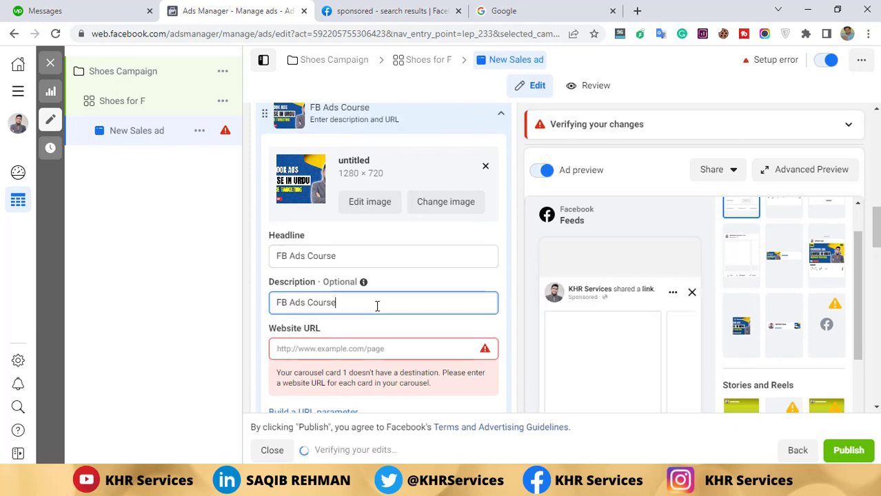
click(374, 350)
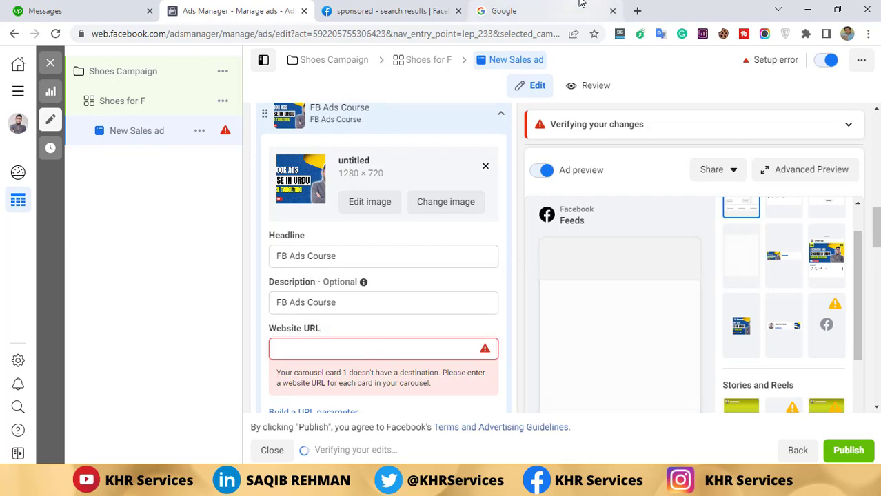
click(580, 6)
click(232, 29)
key(ctrl+c)
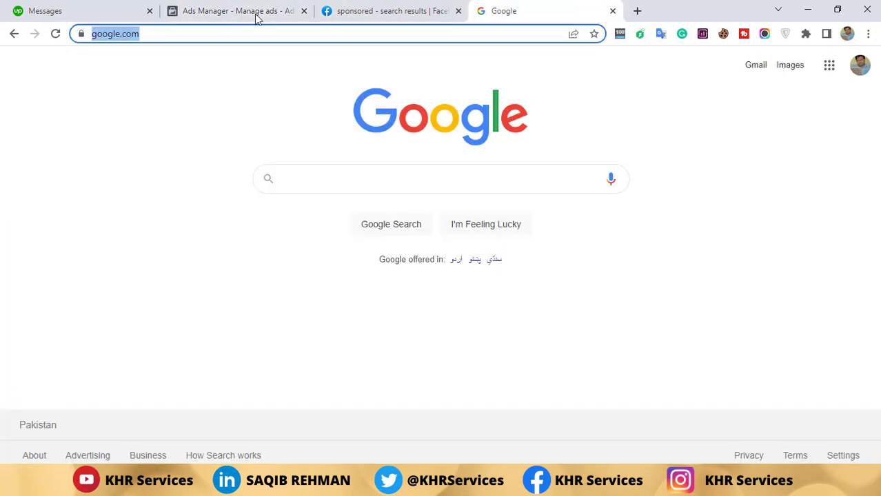
click(387, 8)
click(234, 7)
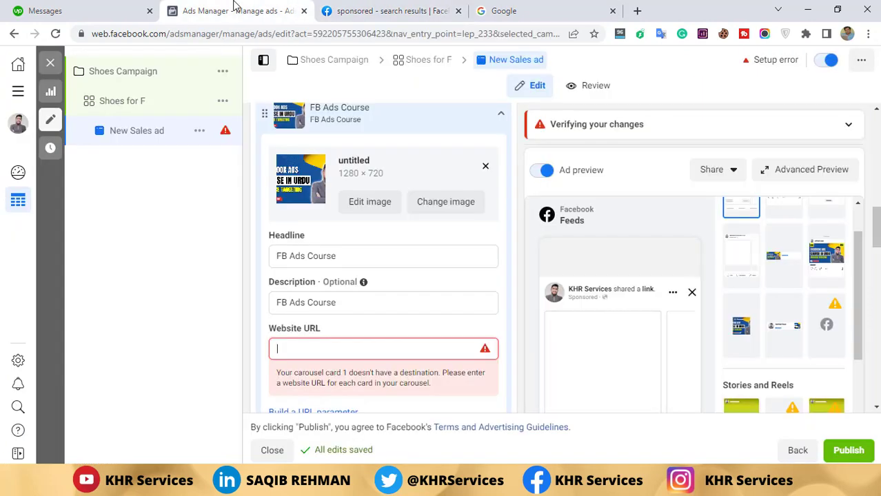
key(ctrl+v)
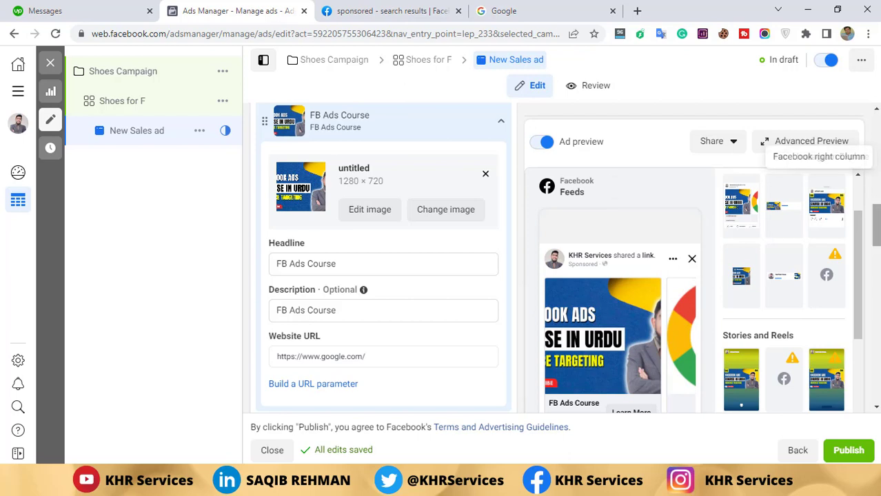
Step: Look over the second card, the carousel options and the primary text settings, and inspect the expanded Mobile Feed preview
scroll(876, 241, down, 2)
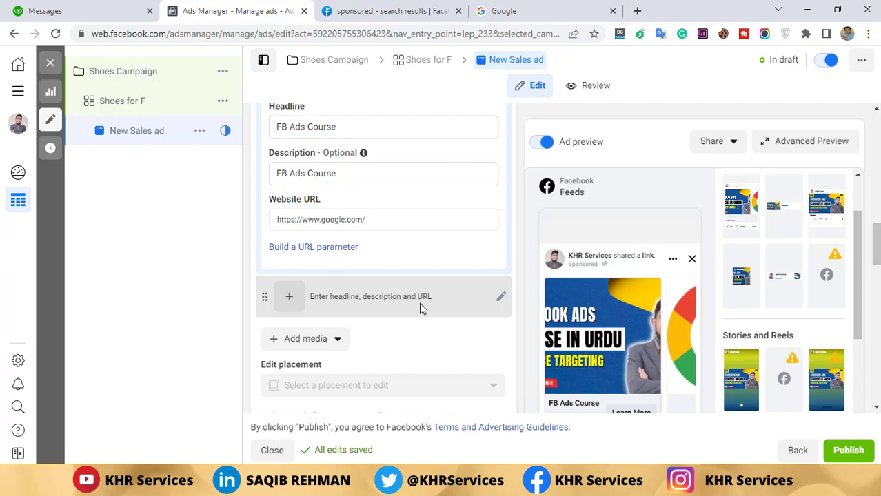
drag(876, 249, 877, 288)
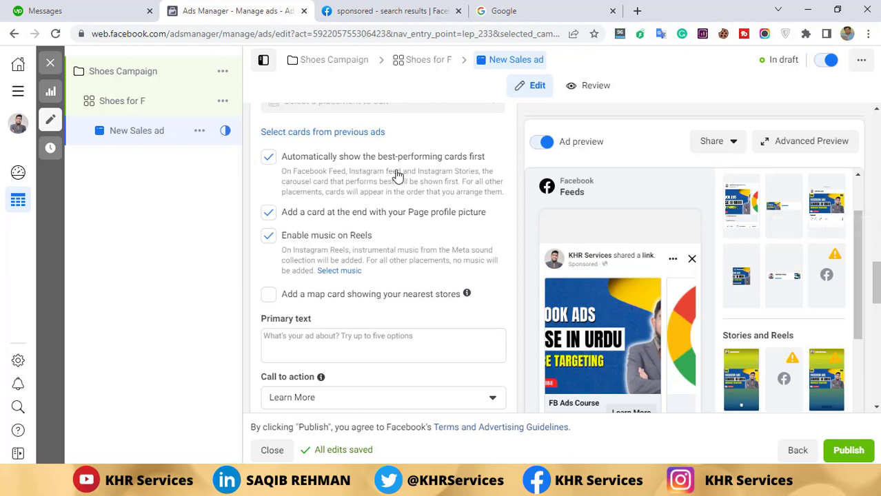
key(XF86MonBrightnessDown)
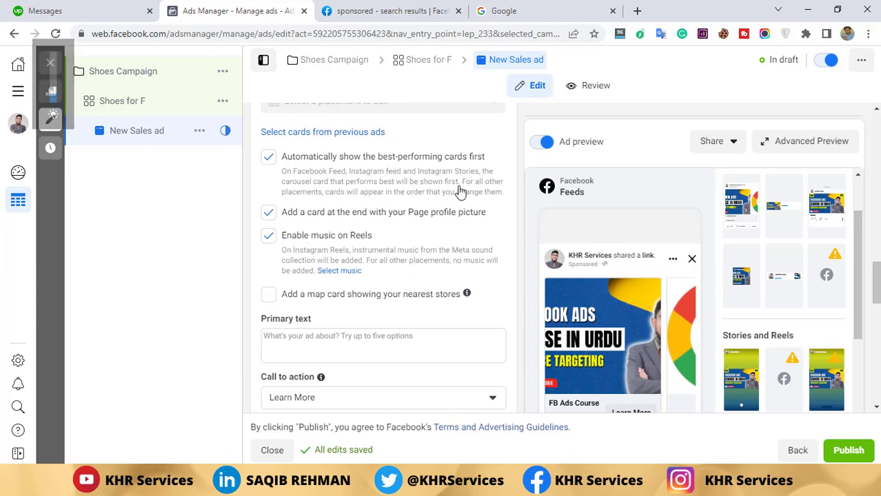
drag(877, 283, 877, 300)
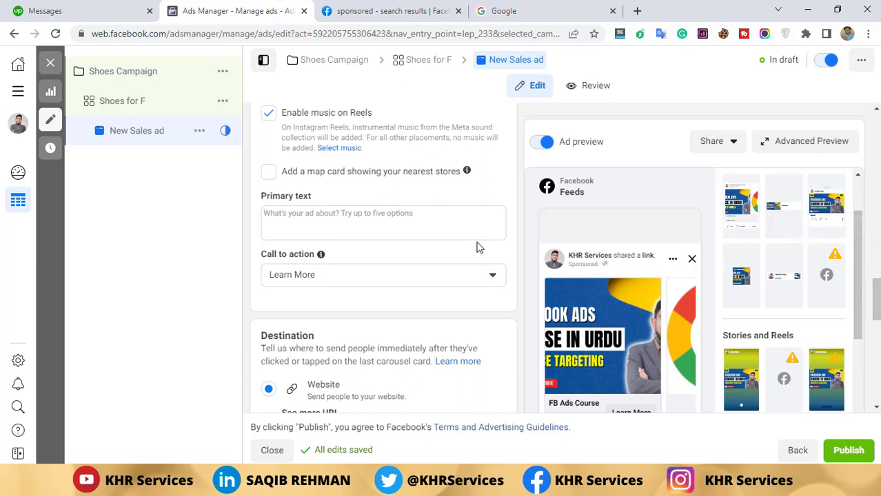
click(395, 213)
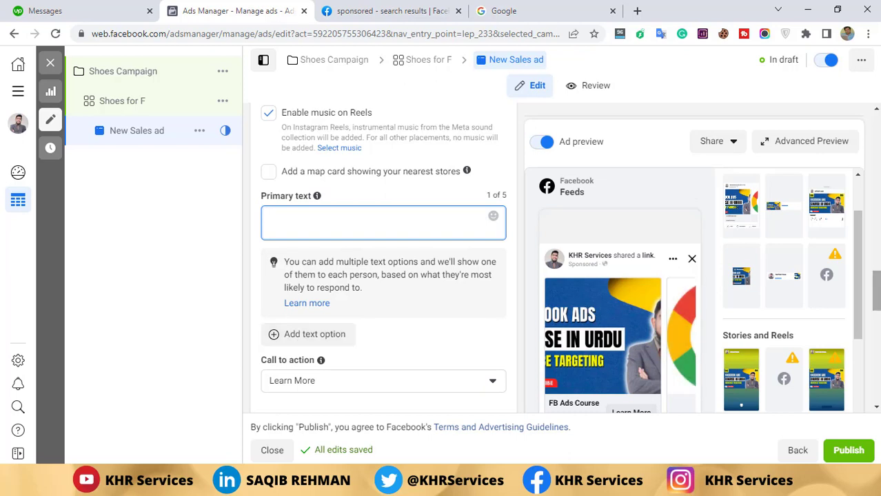
scroll(838, 299, down, 1)
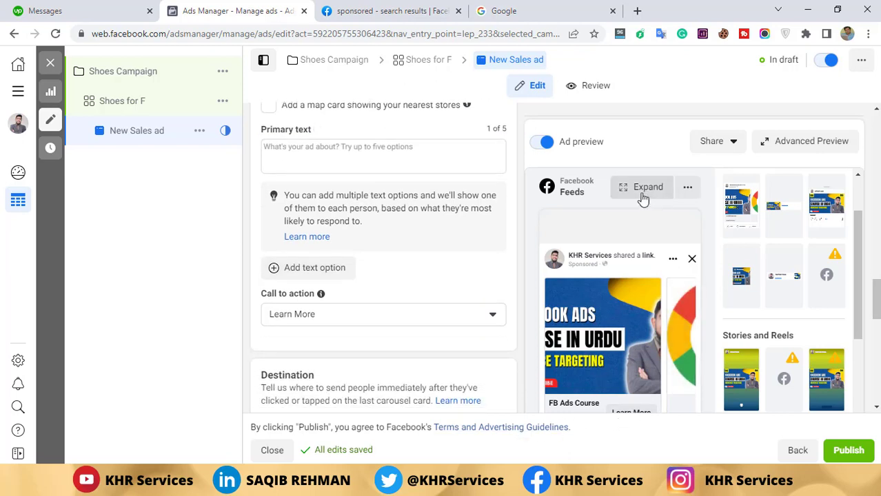
click(639, 191)
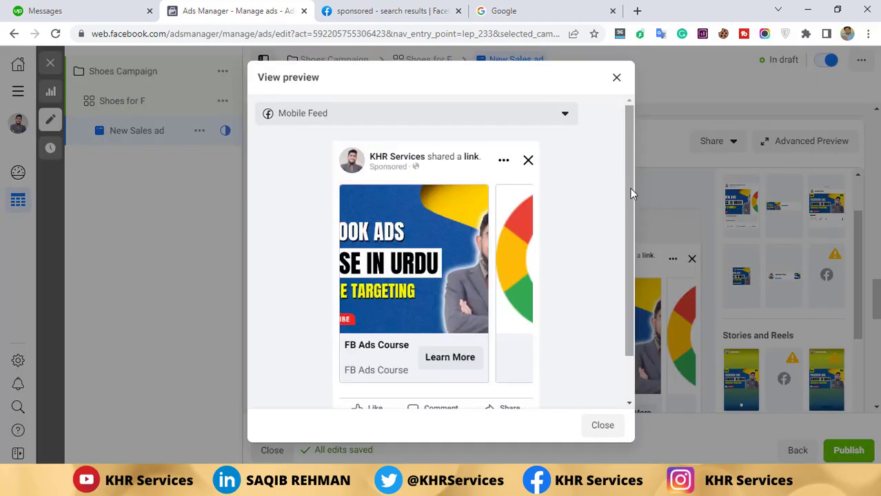
drag(630, 188, 636, 226)
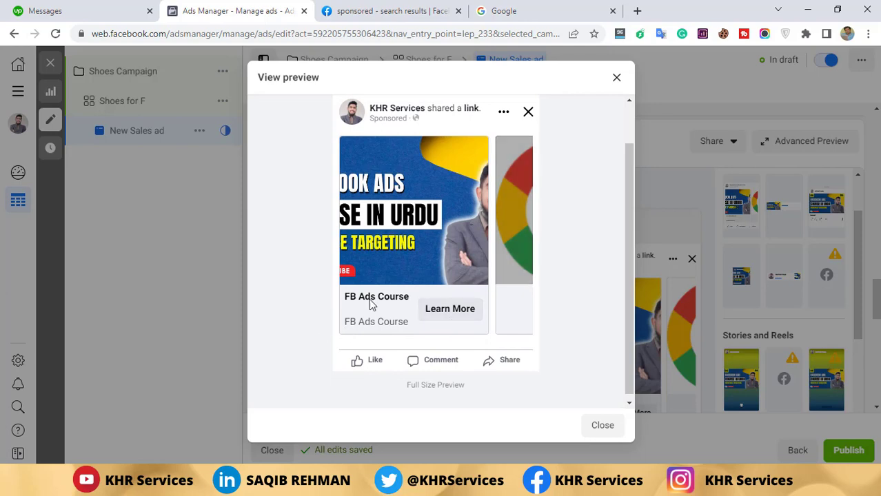
key(Escape)
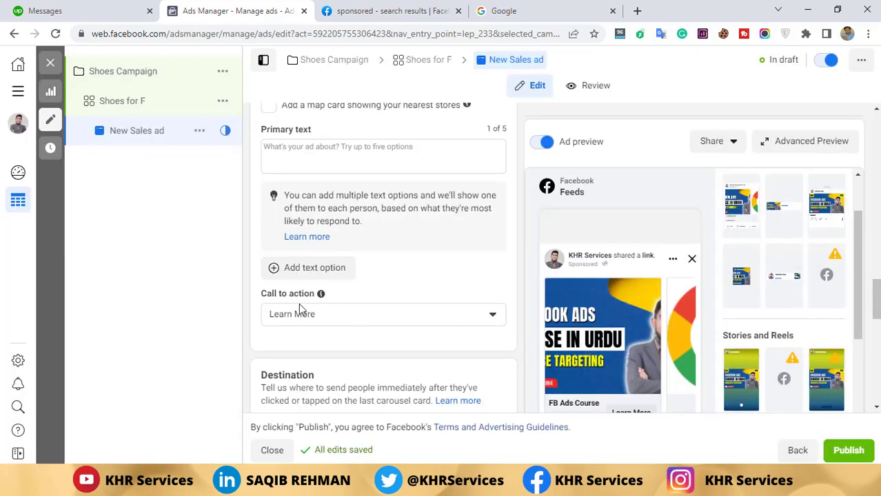
Step: Set the ad's call to action to Listen Now
click(495, 320)
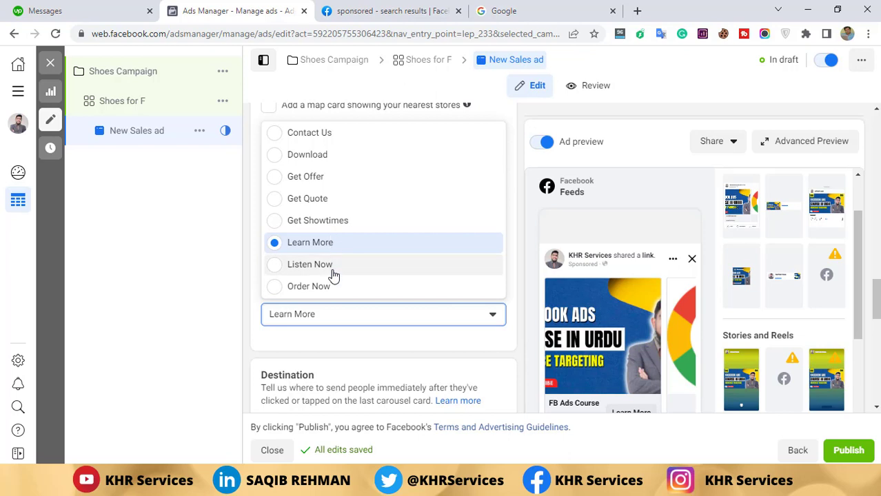
click(309, 265)
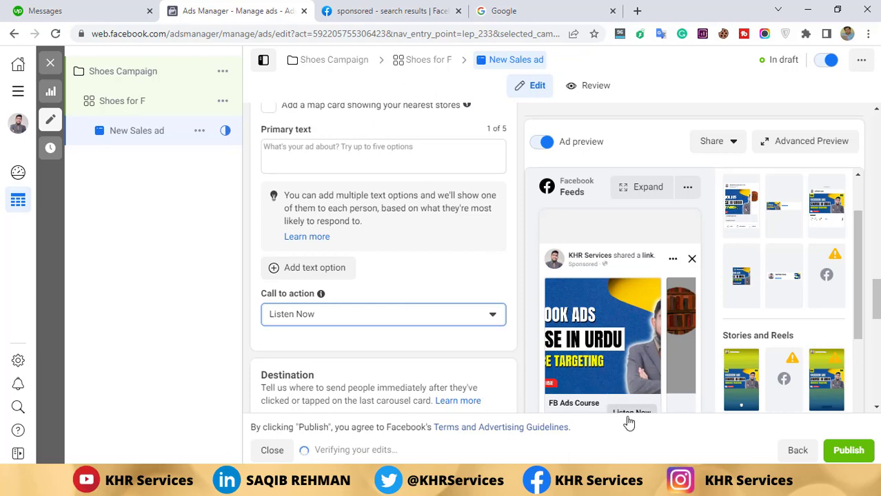
Step: Look over the See more URL destination field and the carousel card section, including the empty second card
scroll(389, 285, down, 3)
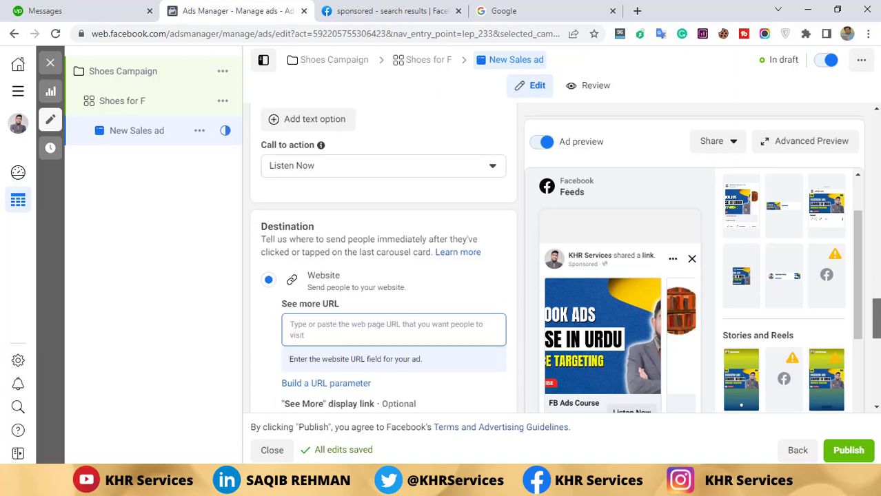
scroll(873, 213, up, 5)
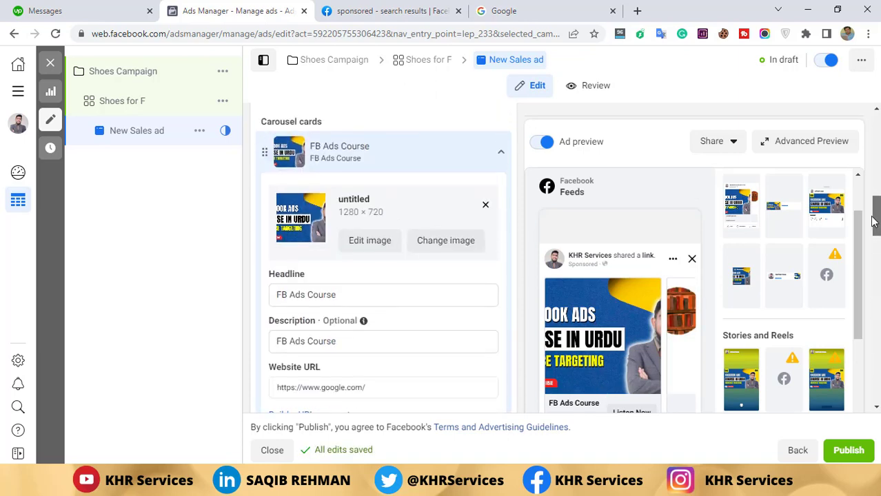
drag(874, 213, 876, 243)
scroll(314, 266, down, 1)
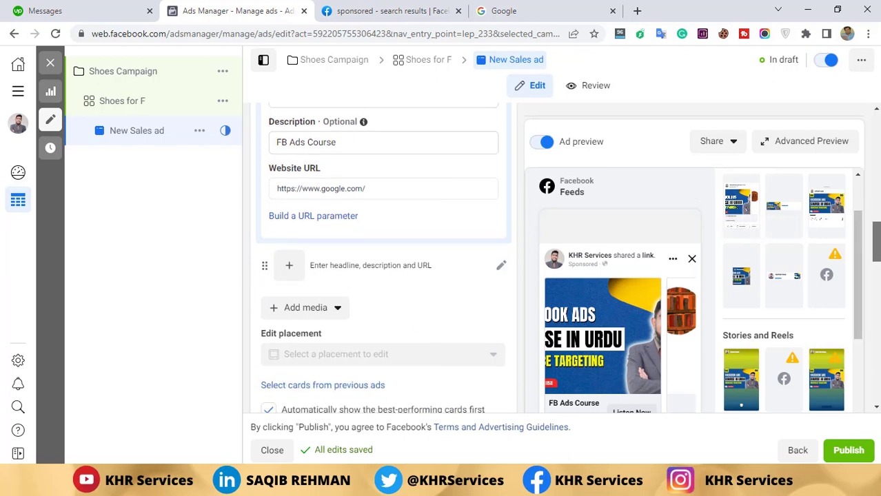
Step: Add the green Fiverr Affiliate Course image from the Instagram images to the empty second carousel card
click(314, 265)
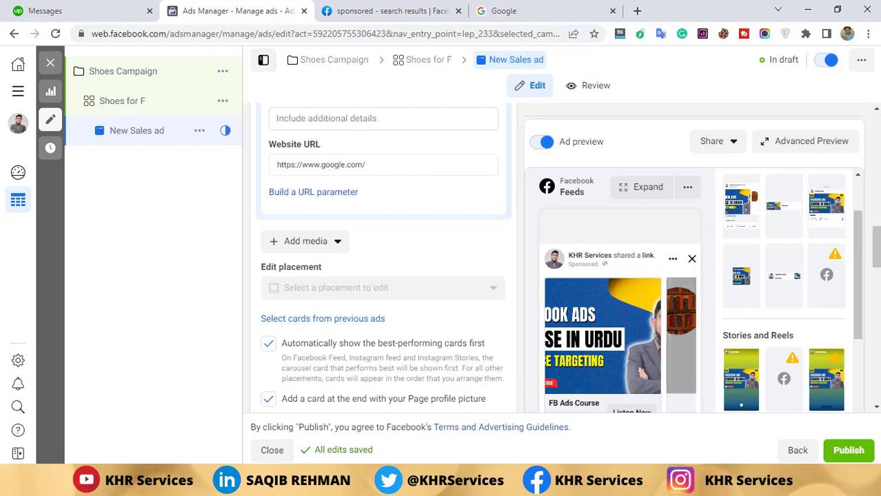
scroll(877, 250, up, 1)
drag(876, 250, 877, 233)
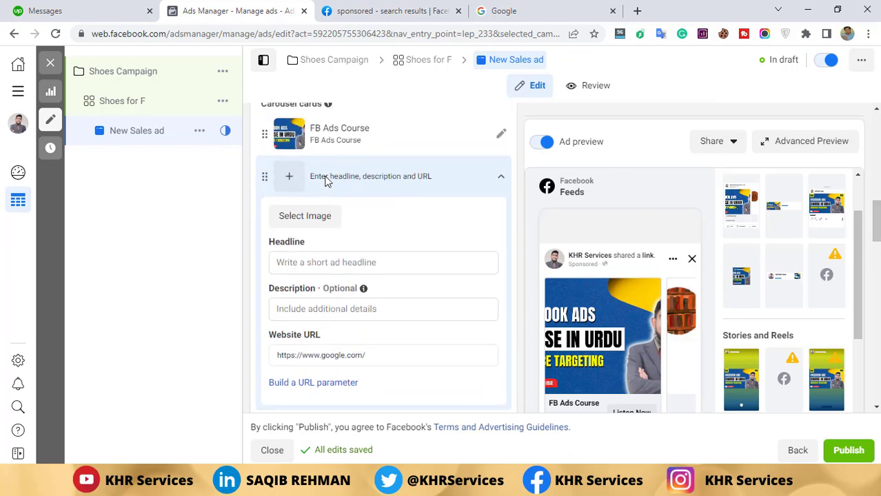
click(321, 222)
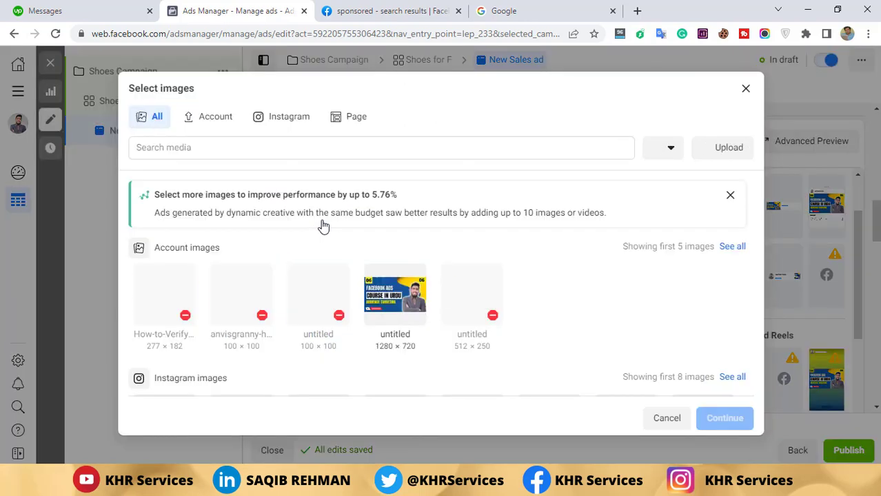
click(290, 128)
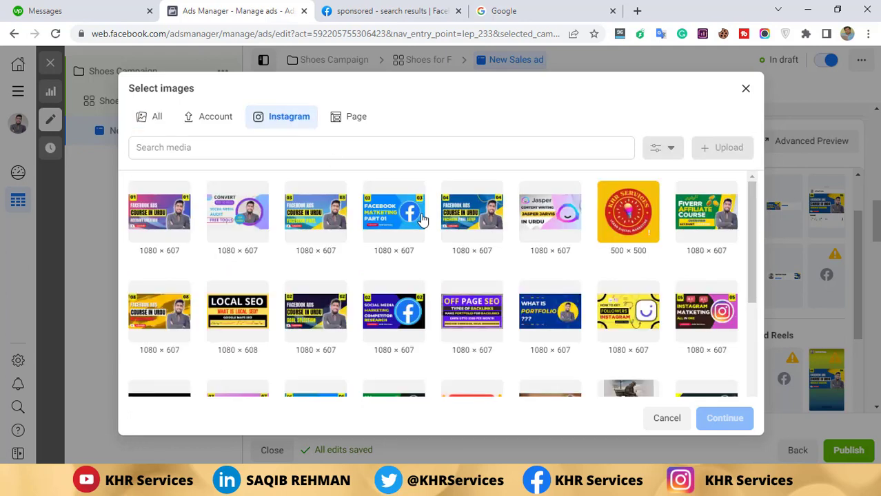
click(702, 217)
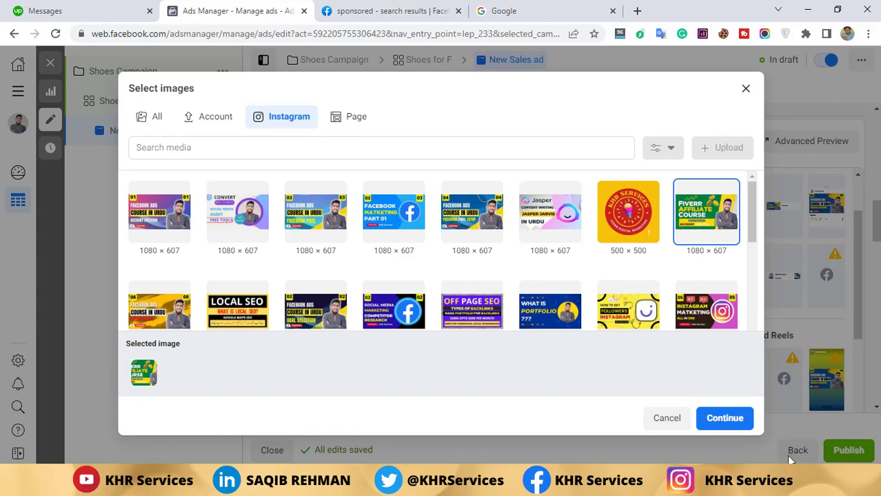
click(725, 418)
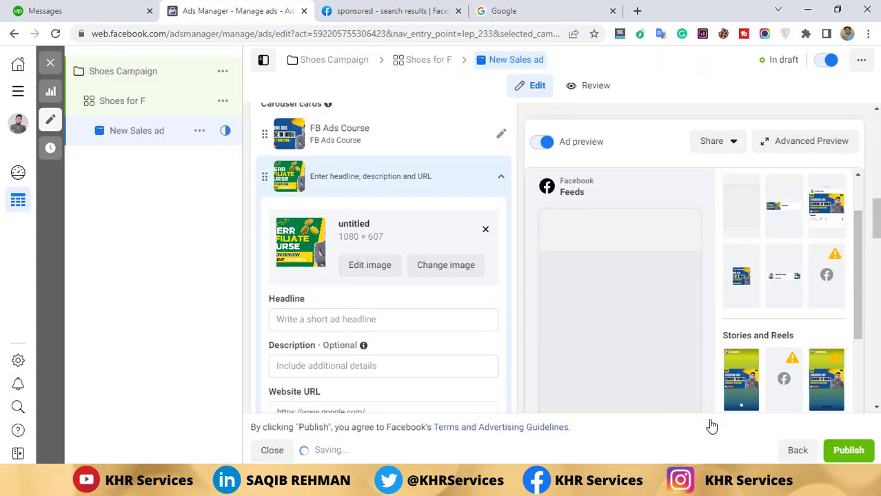
Step: Set the second card's headline to "Affiliate Marketing Course"
click(356, 322)
scroll(372, 268, down, 2)
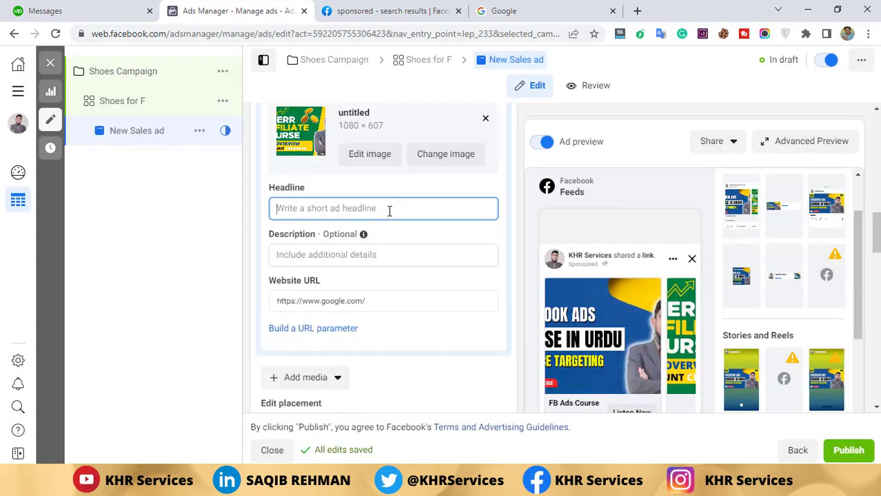
text(Affiliat)
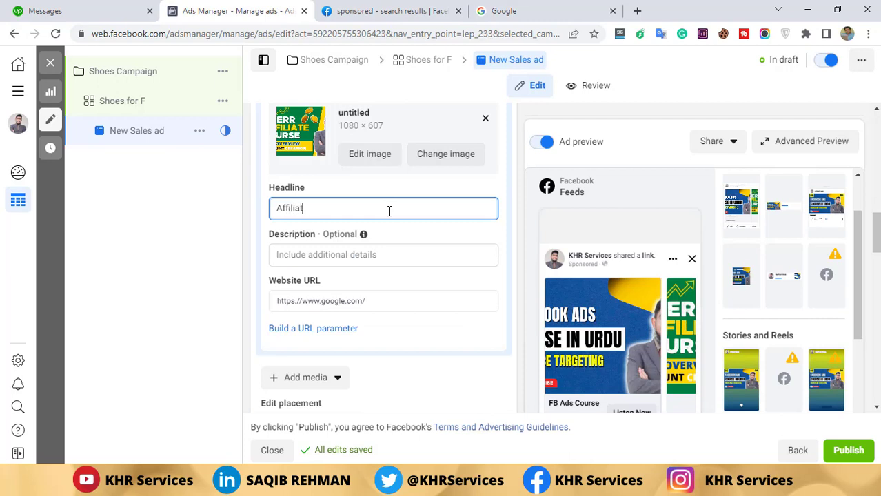
text(e Marketing Course)
click(485, 244)
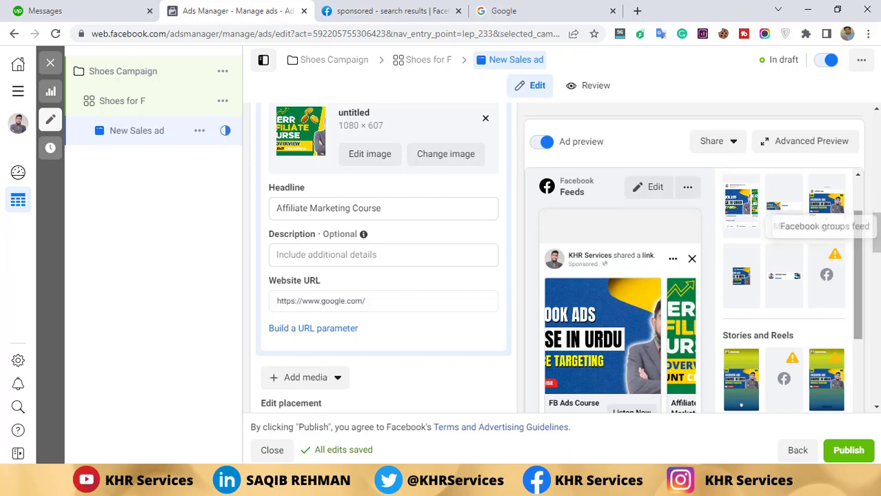
Step: Look at the See more URL destination field and go through the sponsored Giftkarte carousel on Facebook to its closing card
drag(876, 233, 876, 325)
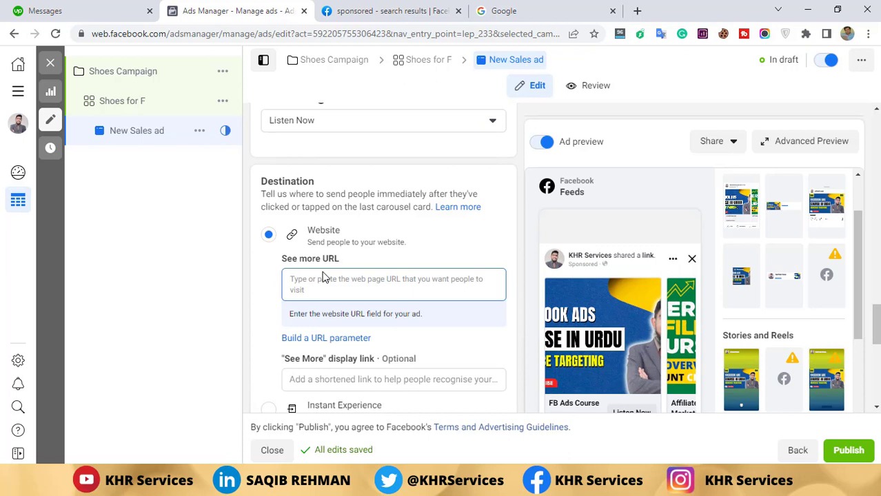
click(441, 11)
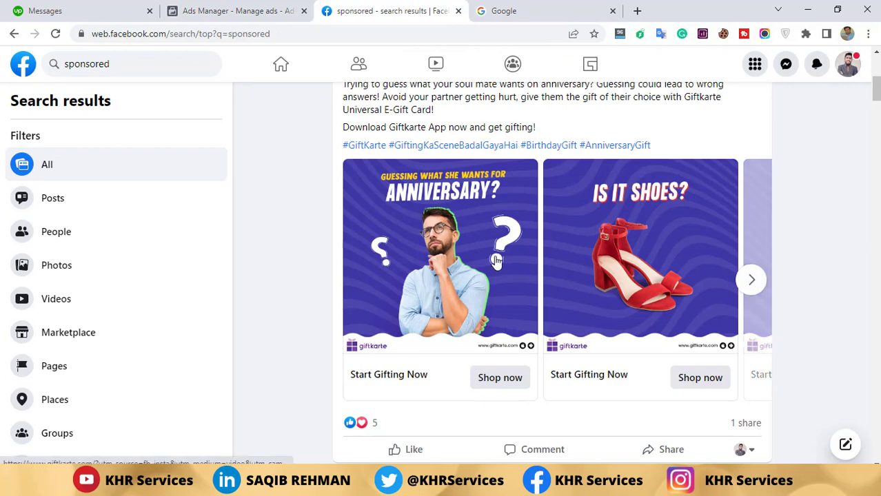
click(750, 281)
click(750, 281)
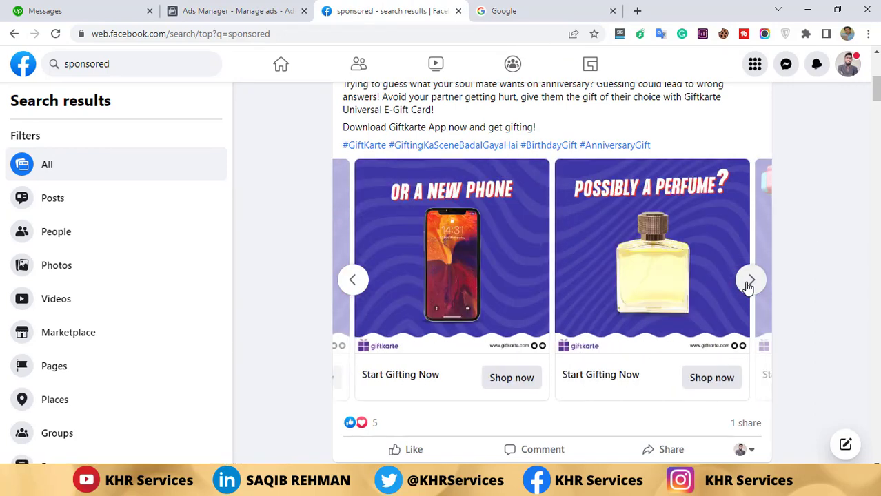
click(748, 285)
click(748, 285)
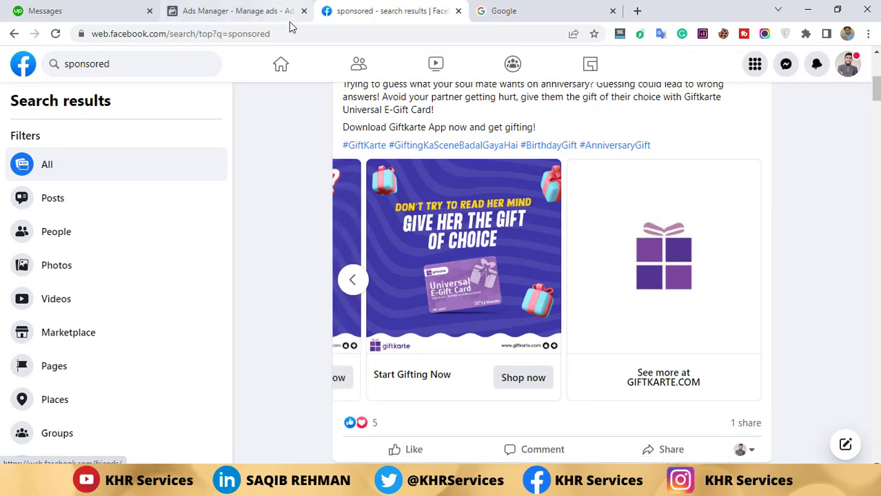
click(224, 10)
Step: Inspect the advanced preview and go through the Facebook Feeds carousel to its end card
click(327, 285)
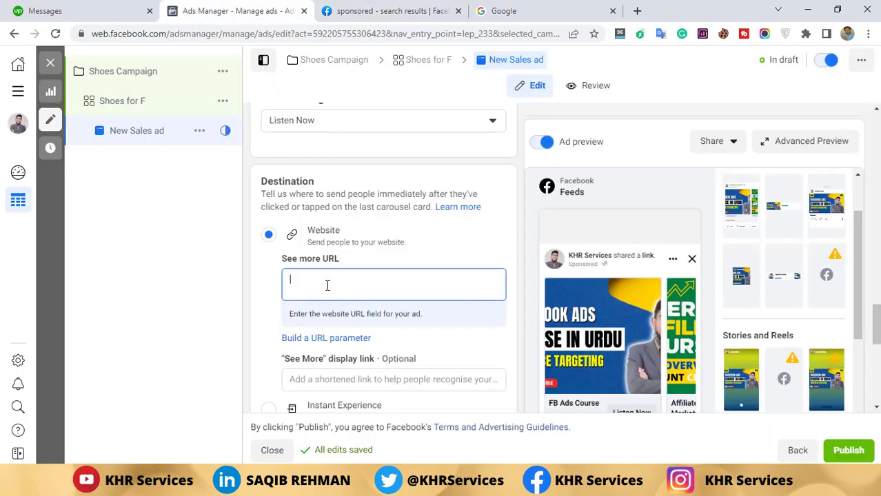
click(401, 252)
click(399, 283)
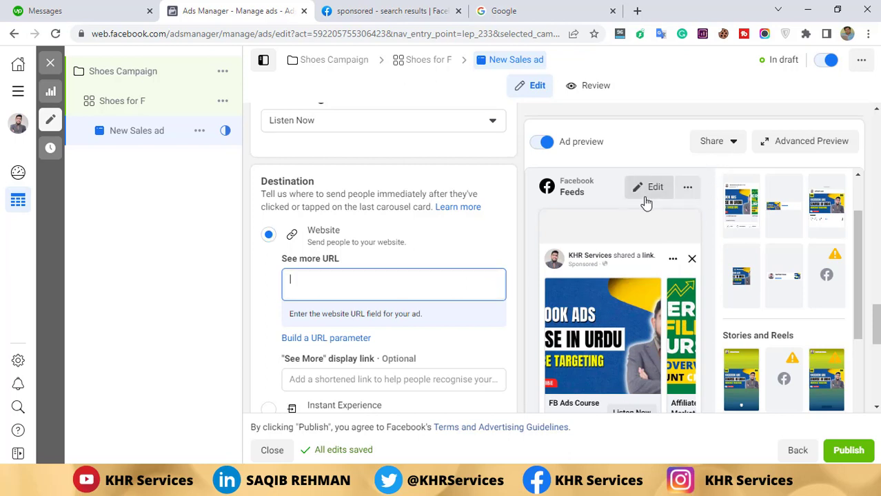
click(811, 144)
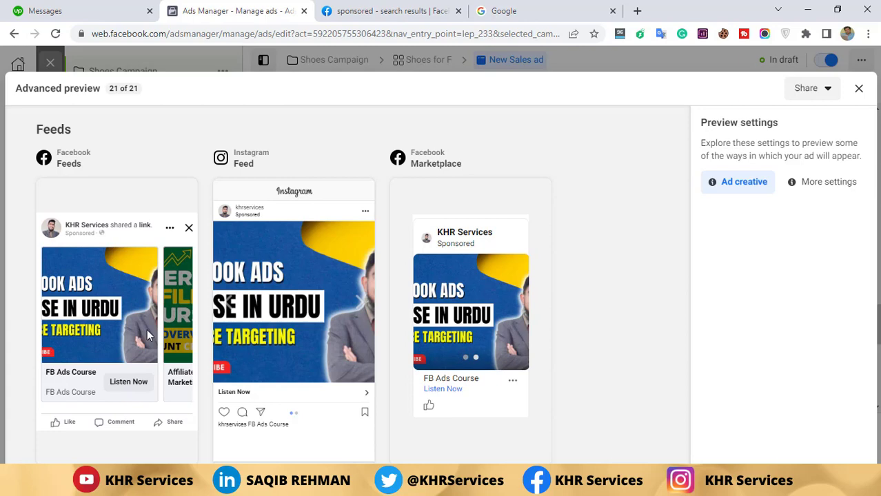
click(182, 336)
click(183, 335)
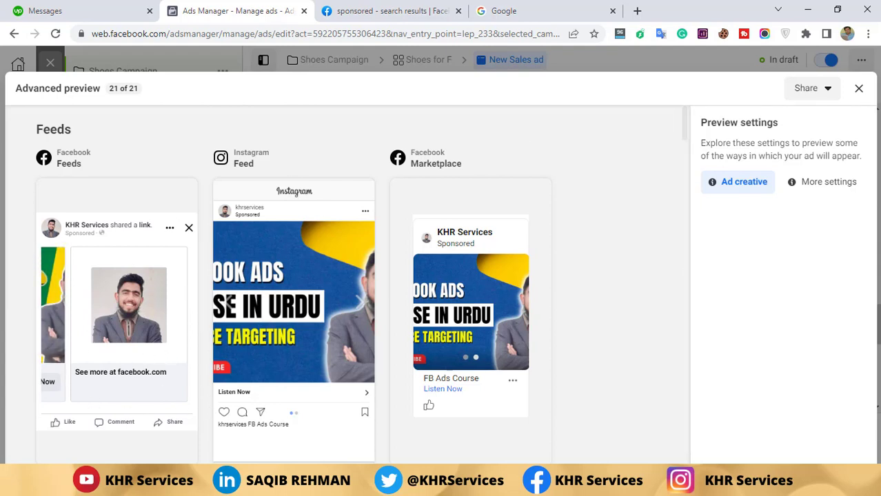
click(859, 89)
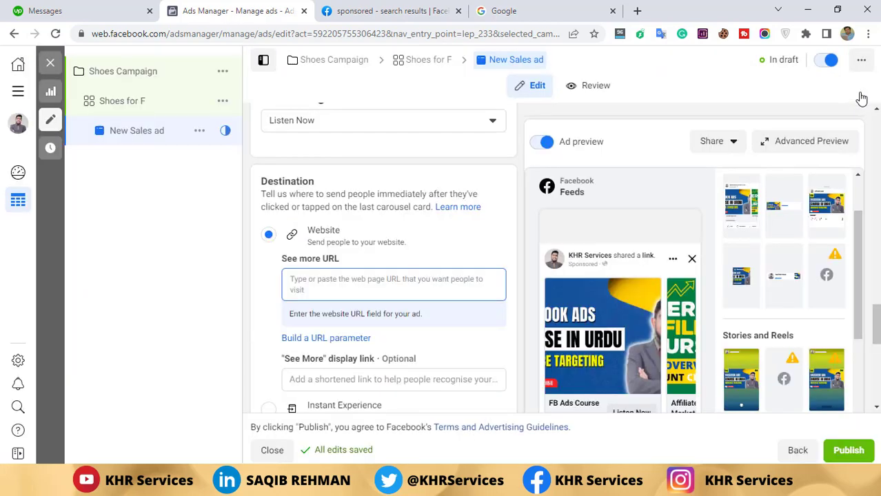
click(369, 279)
click(442, 7)
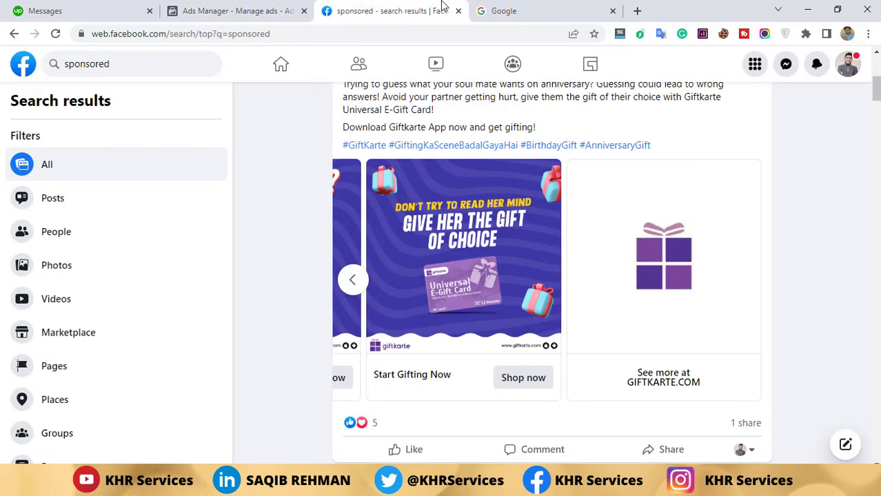
click(517, 8)
key(ctrl+c)
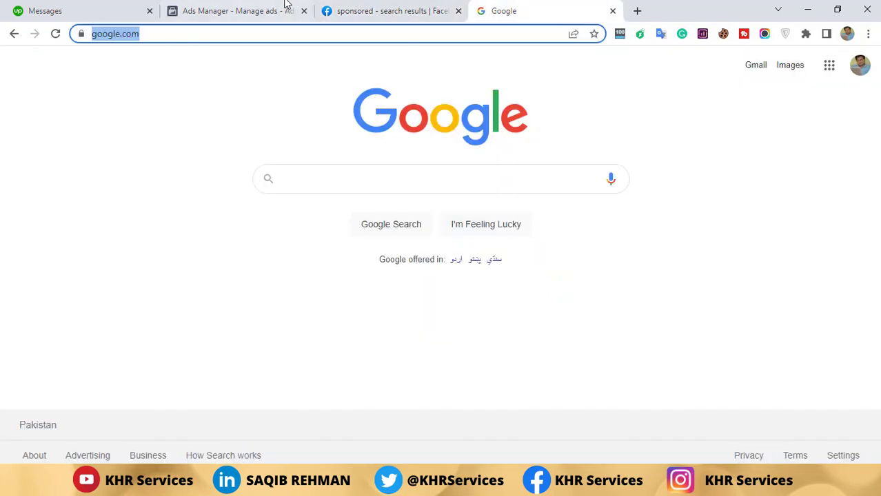
click(380, 7)
click(205, 3)
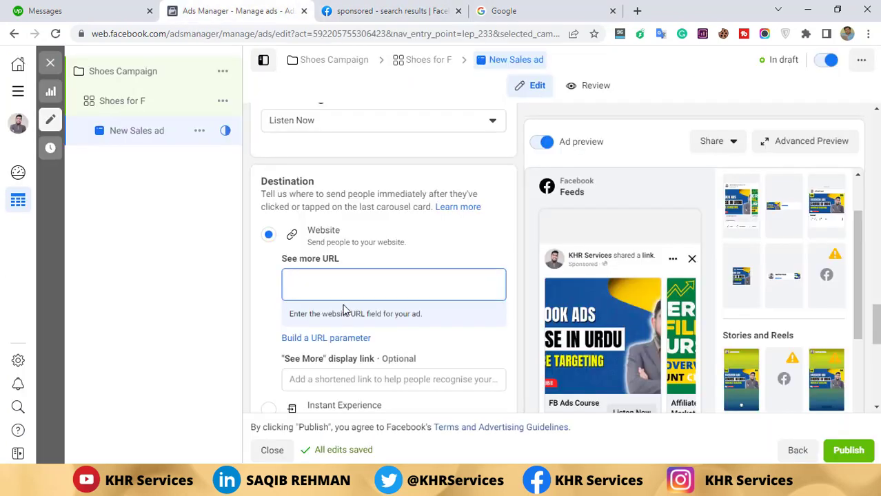
key(ctrl+v)
click(503, 328)
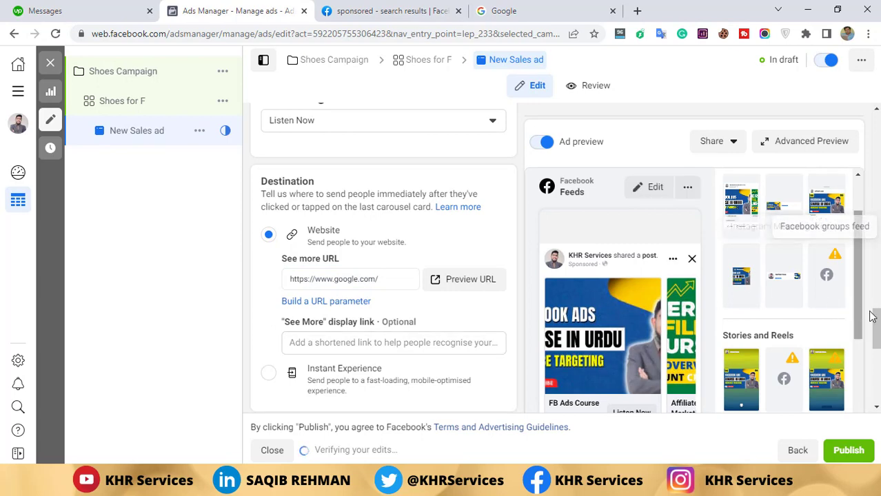
Step: Check the end card's link text in the Giftkarte sample ad and set the See More display link to Google.com
click(416, 5)
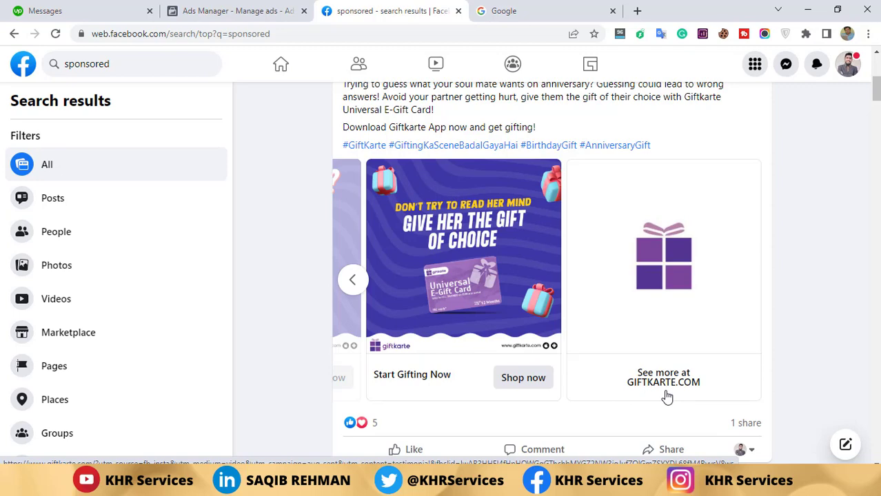
click(275, 9)
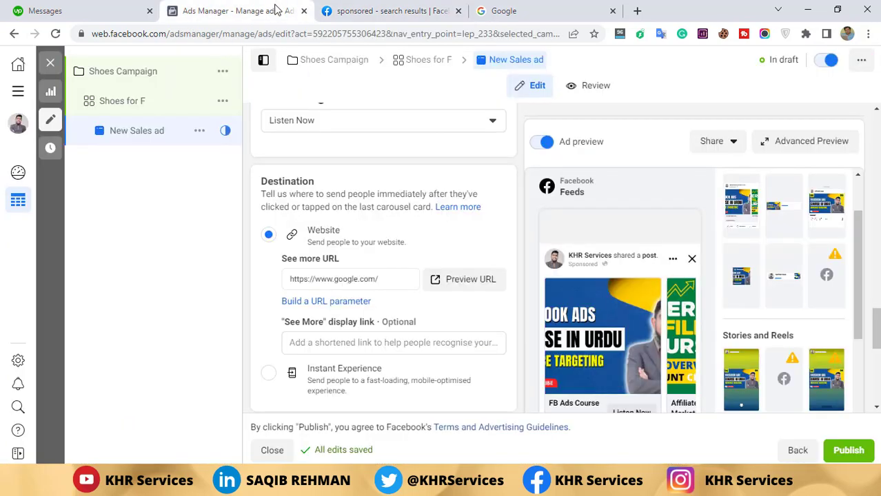
click(344, 345)
text(Google.com)
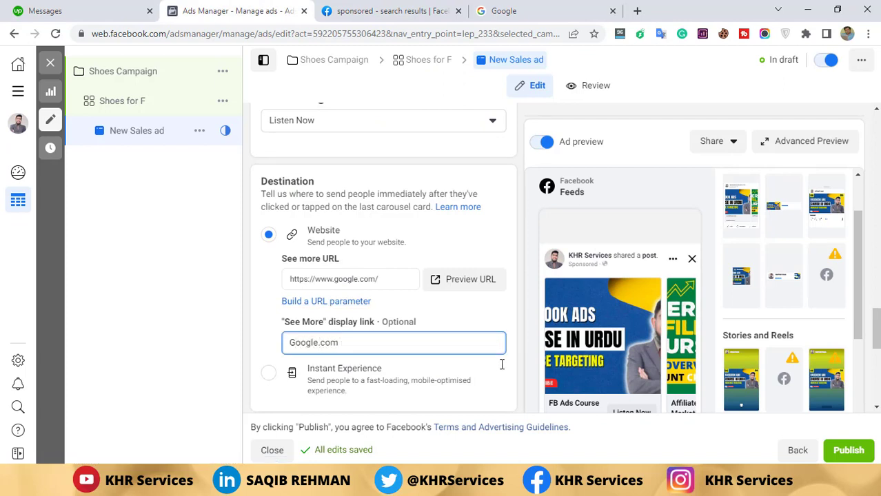
drag(877, 339, 876, 356)
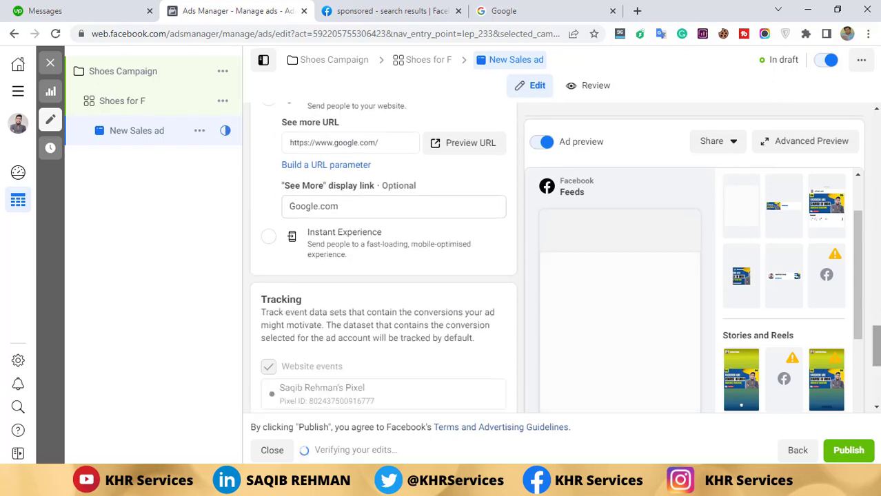
Step: Preview the See more URL's landing page and return to the ad's destination settings
scroll(490, 283, up, 1)
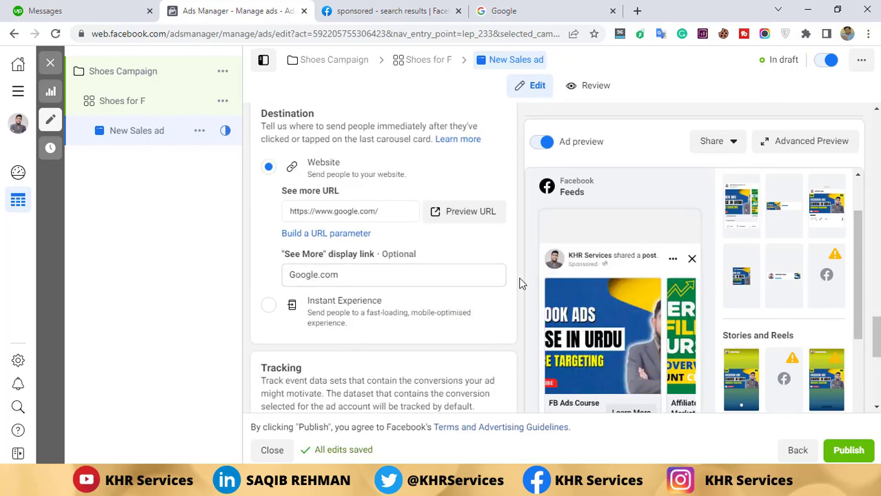
click(456, 221)
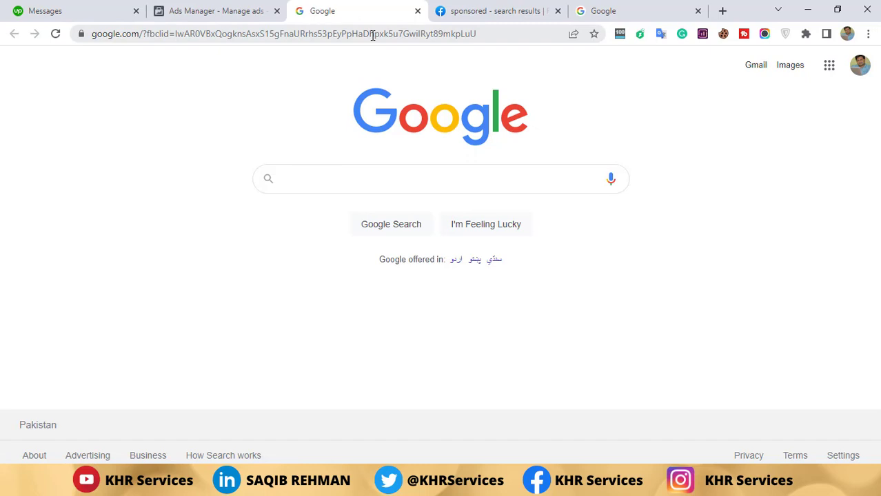
key(ctrl+w)
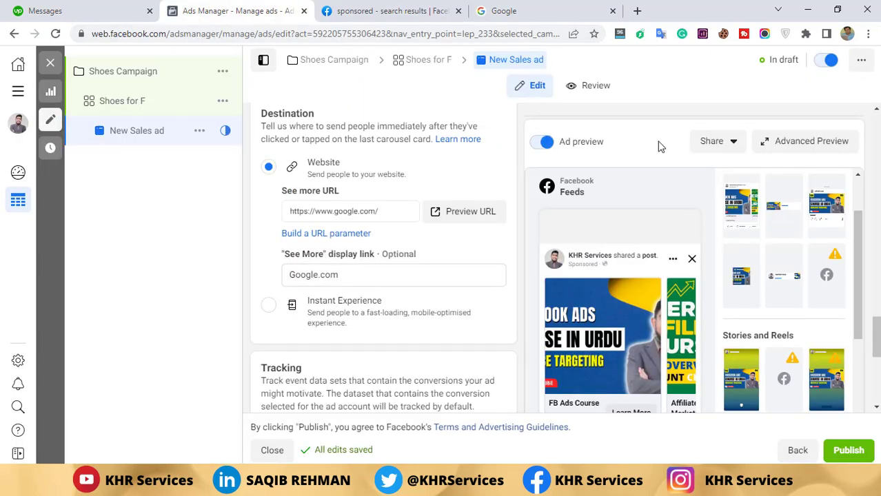
Step: Review the carousel cards in the advanced preview, and look over the call to action and the ad format options
click(803, 146)
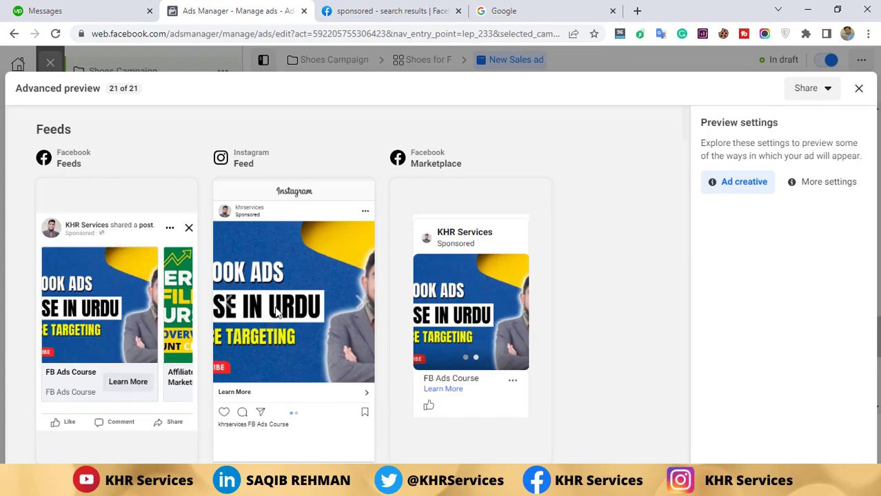
click(176, 334)
click(178, 332)
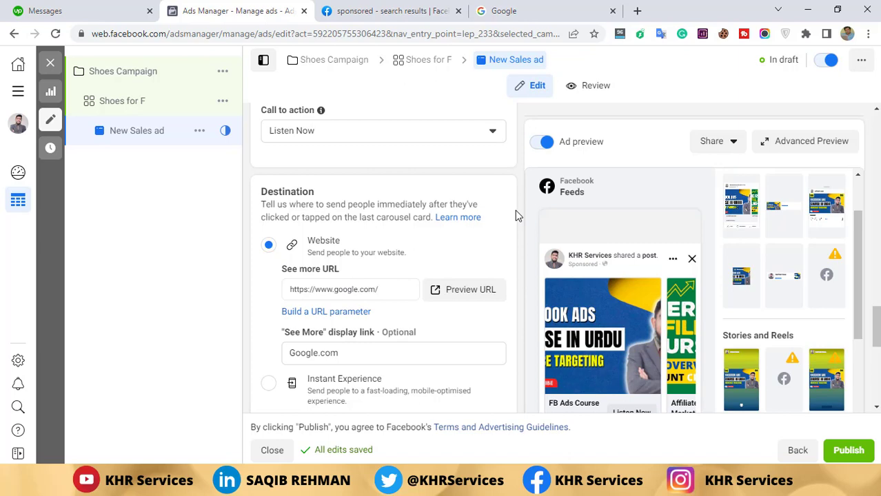
scroll(876, 310, up, 2)
drag(876, 310, 875, 180)
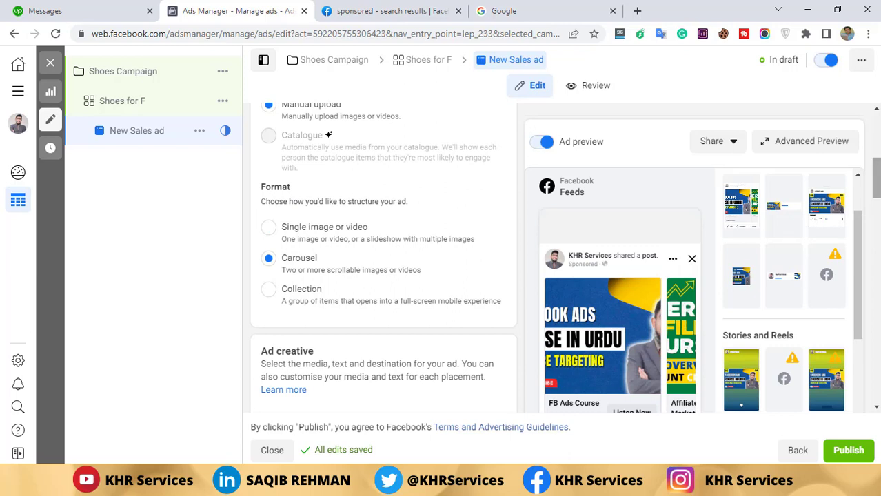